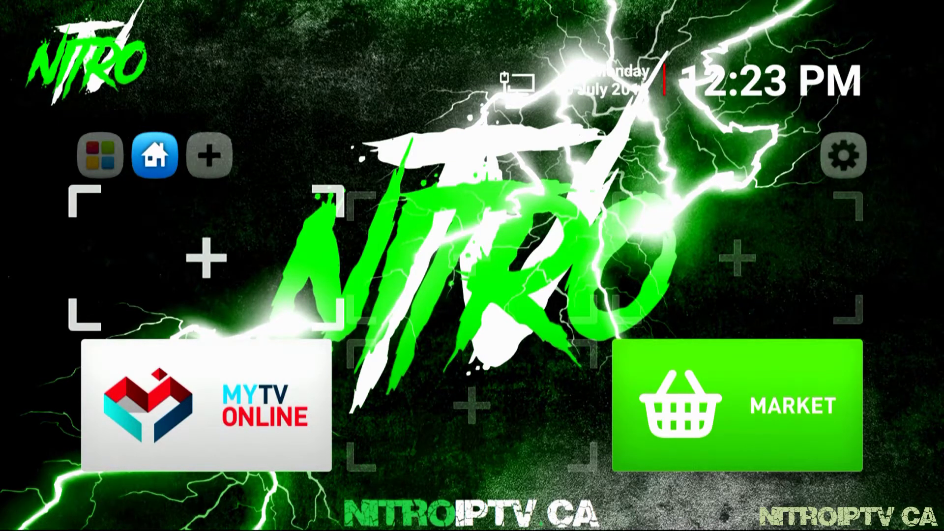
Open Google Play from the box's list of all installed apps.
key(Up)
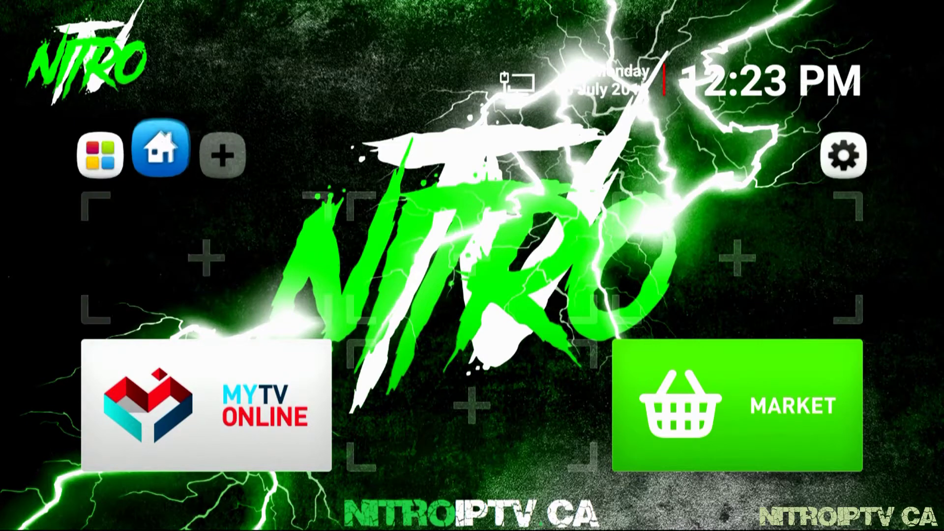
key(Left)
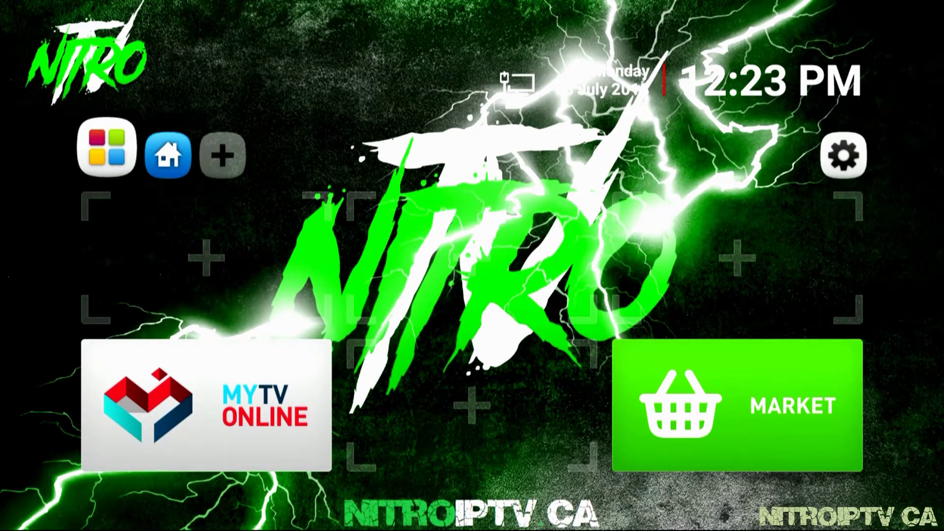
key(Return)
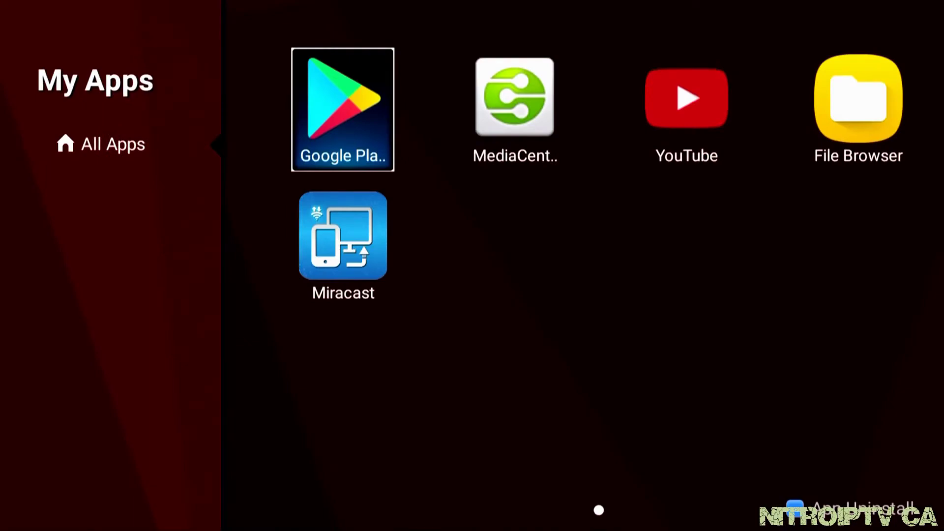
key(Return)
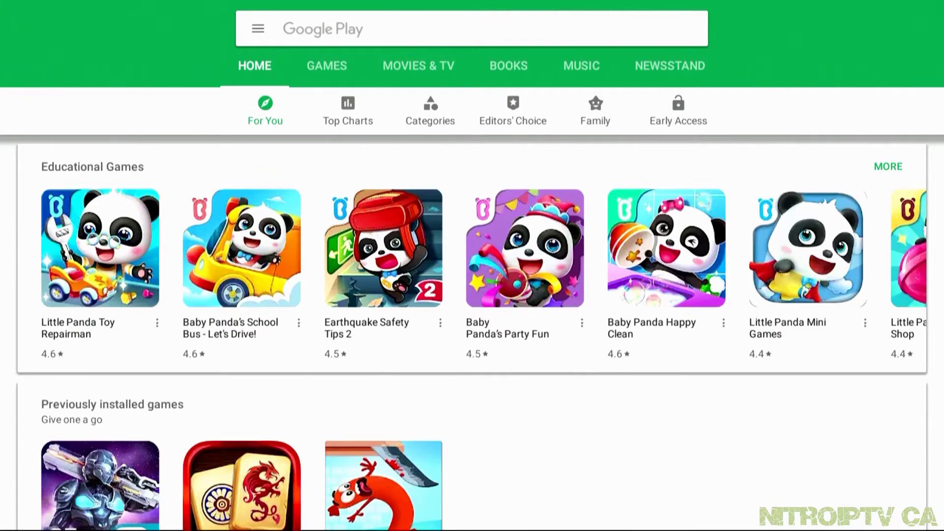
Search Google Play for "Perfect Player" and install Perfect Player IPTV.
key(Return)
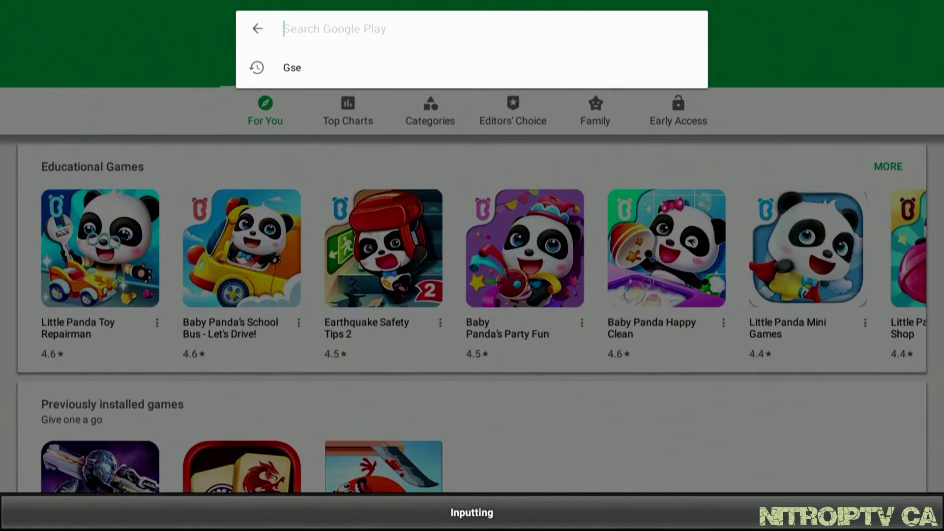
text(Perfect Pl)
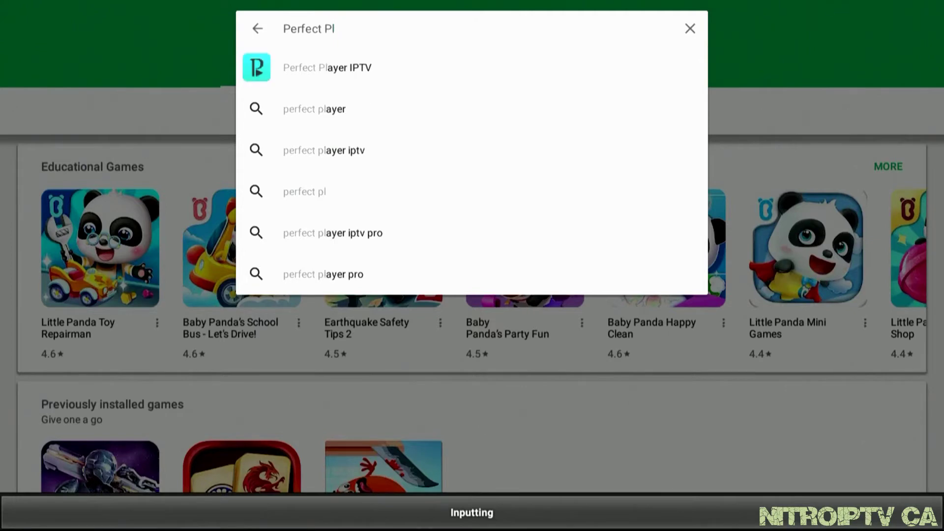
text(ayer)
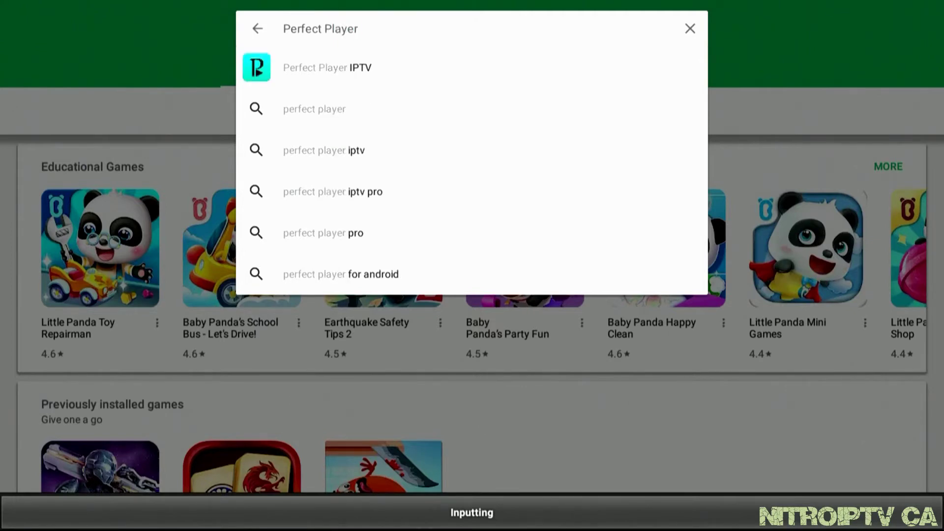
key(Return)
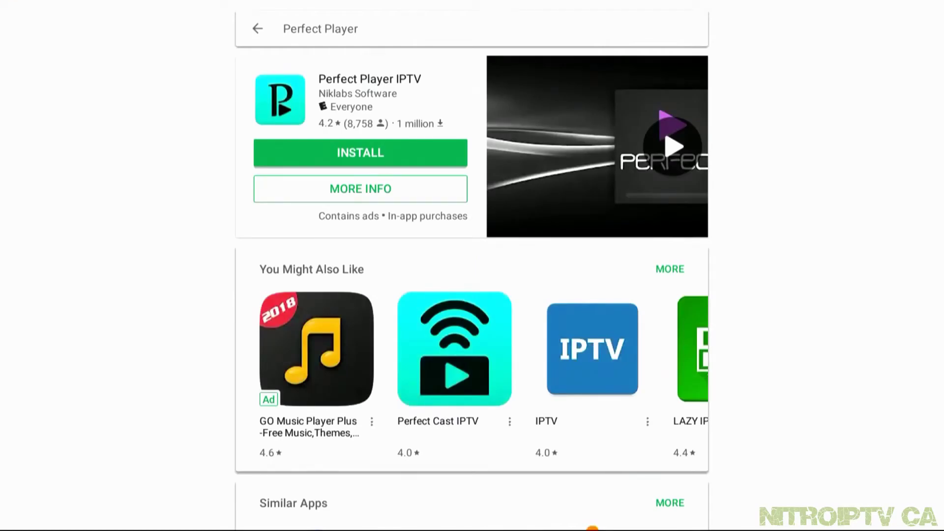
key(Return)
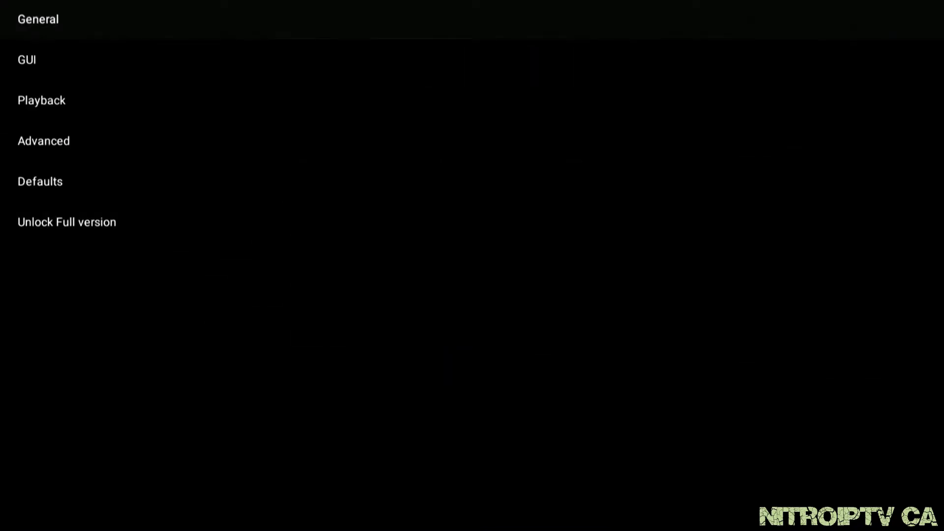
In Perfect Player's General settings, enter the provider's M3U playlist URL containing the account username and password.
key(Down)
key(Up)
key(Return)
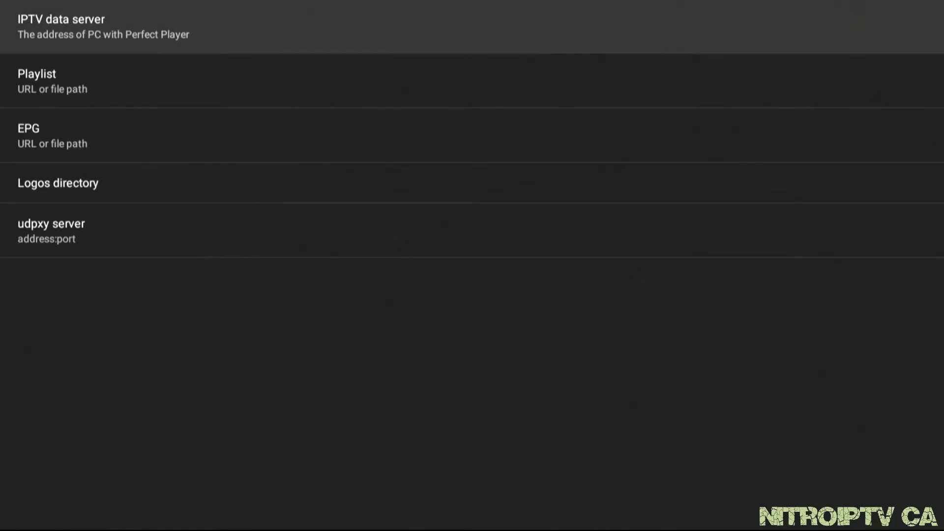
key(Down)
key(Return)
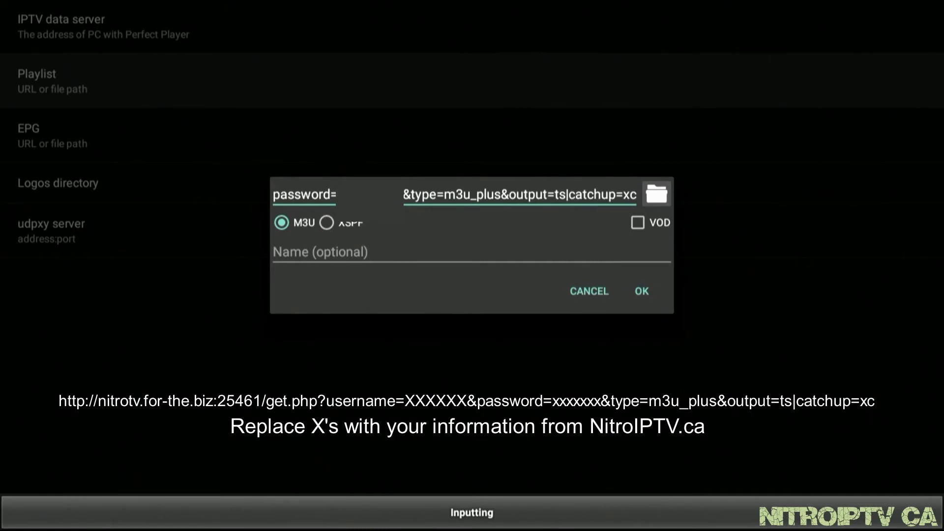
Name the M3U playlist "NitroIPTV.ca" and save the playlist entry.
key(Down)
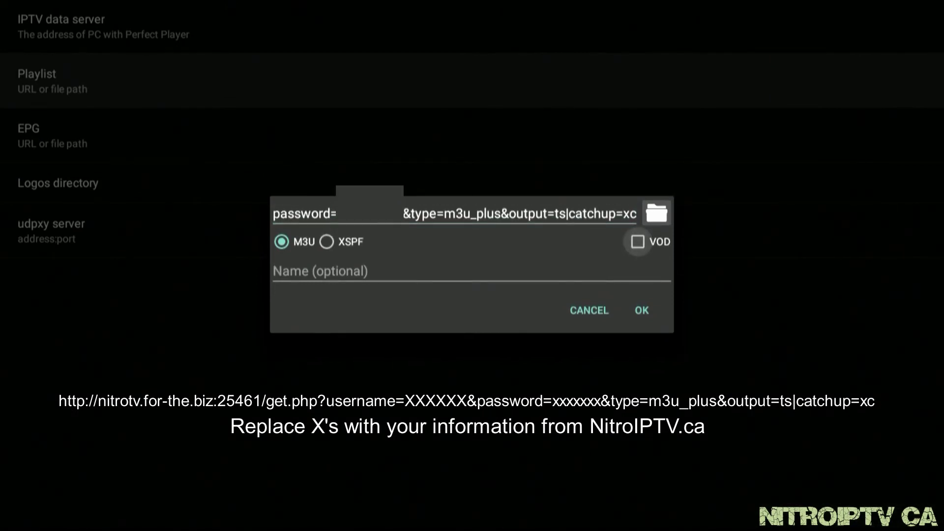
key(Down)
key(Return)
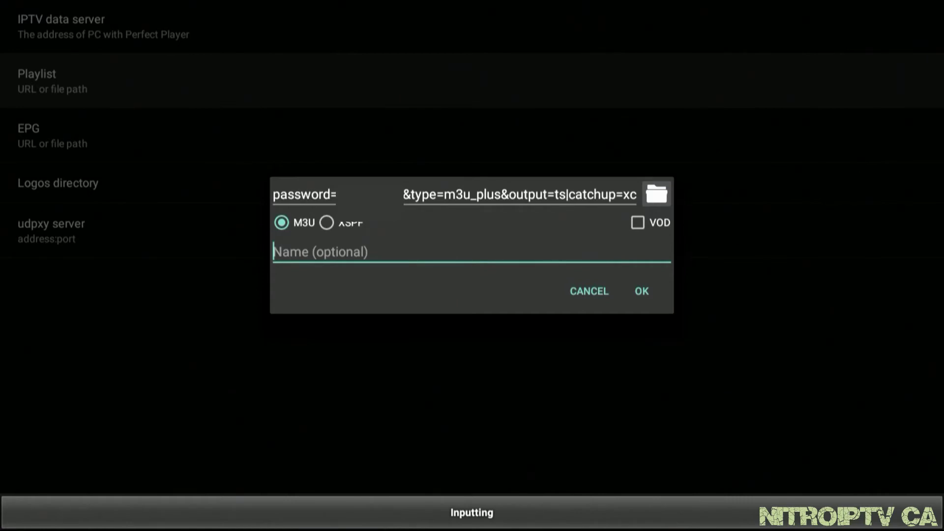
text(Nitro)
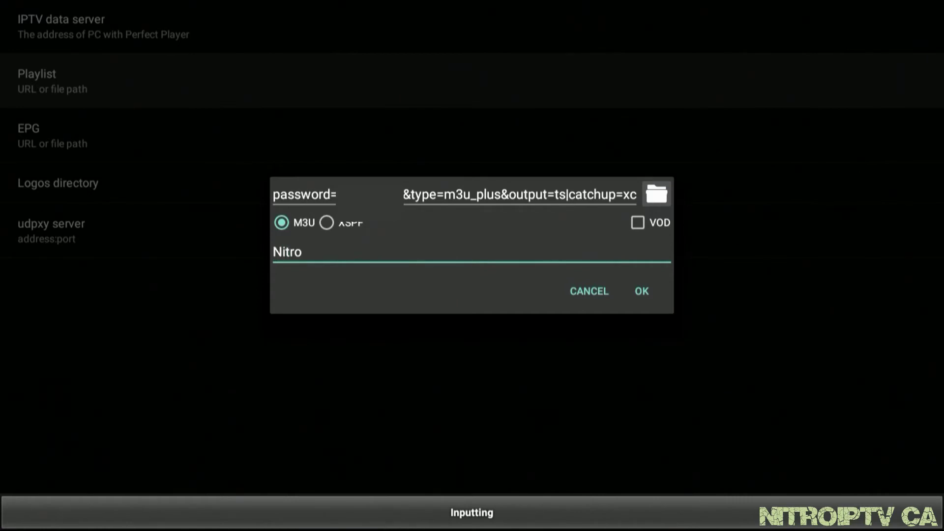
text(IPTV.ca)
key(Return)
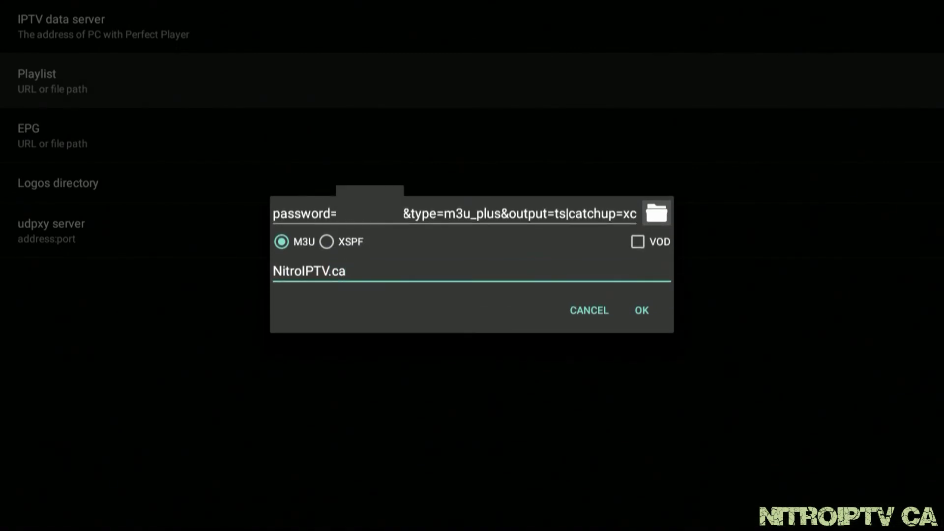
key(Down)
key(Right)
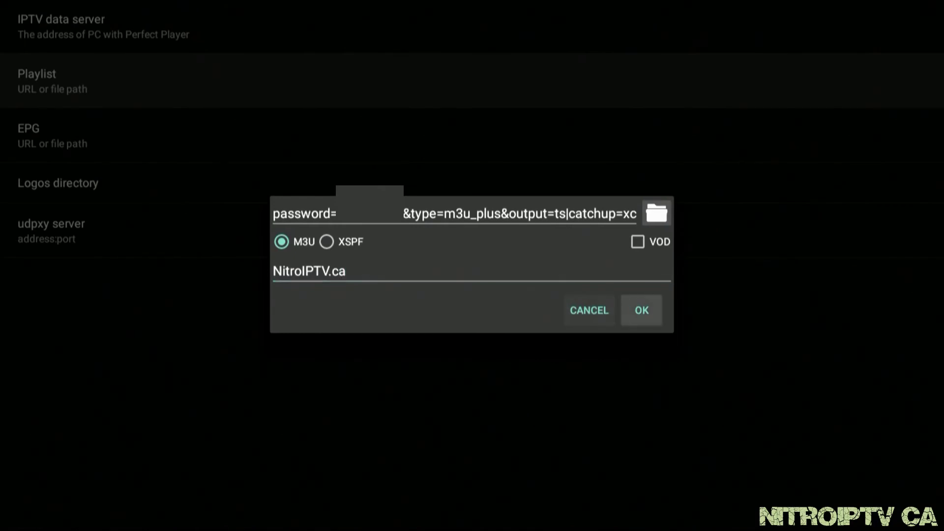
key(Return)
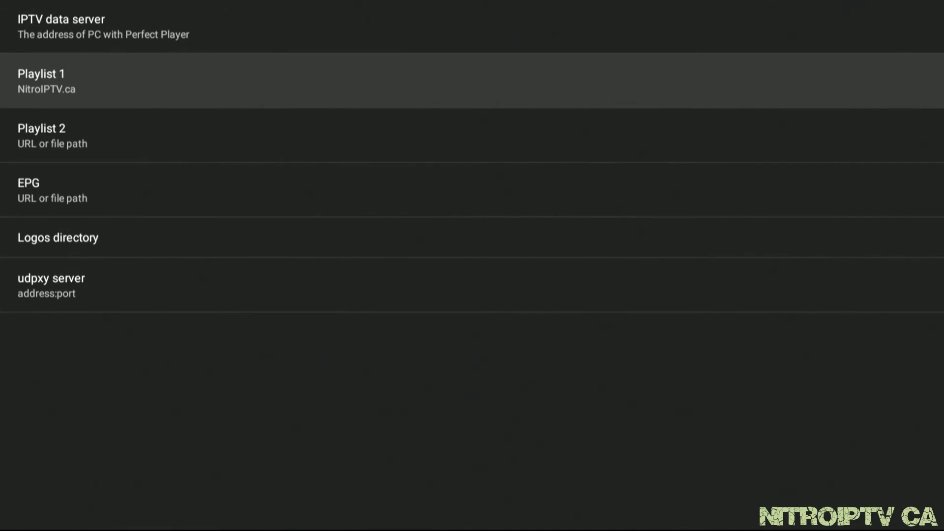
key(Down)
key(Down)
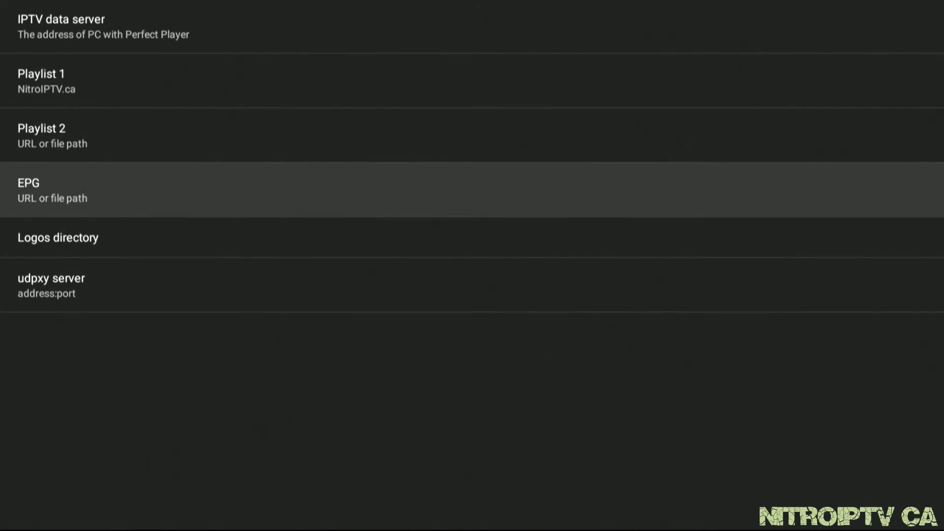
key(Return)
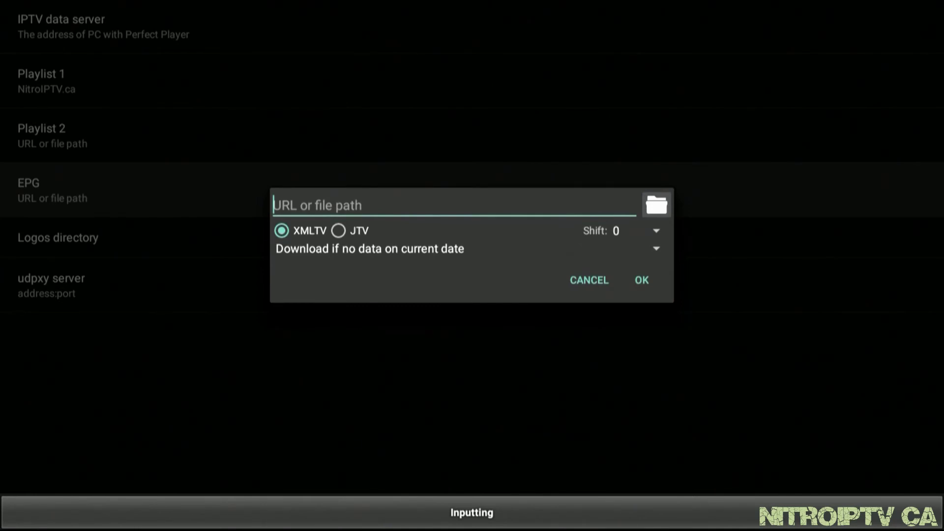
text(http://nitrotv-epg.ddns.net/epg/tvguide.xml)
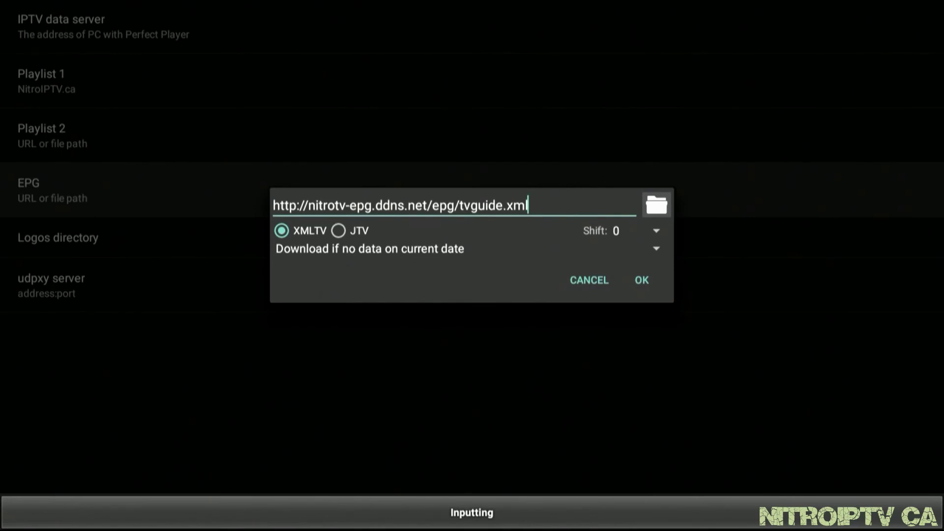
key(Return)
Set the EPG source to "Download at each update" and save it.
key(Down)
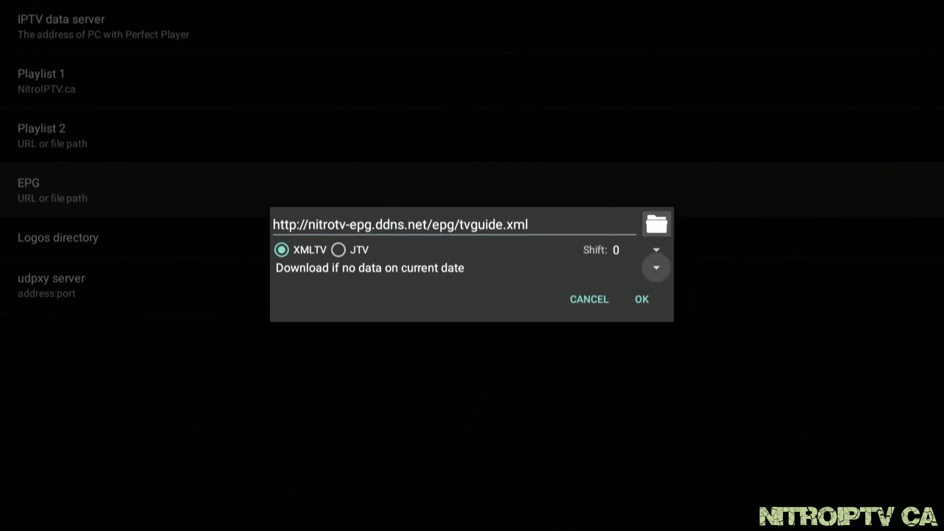
key(Return)
key(Down)
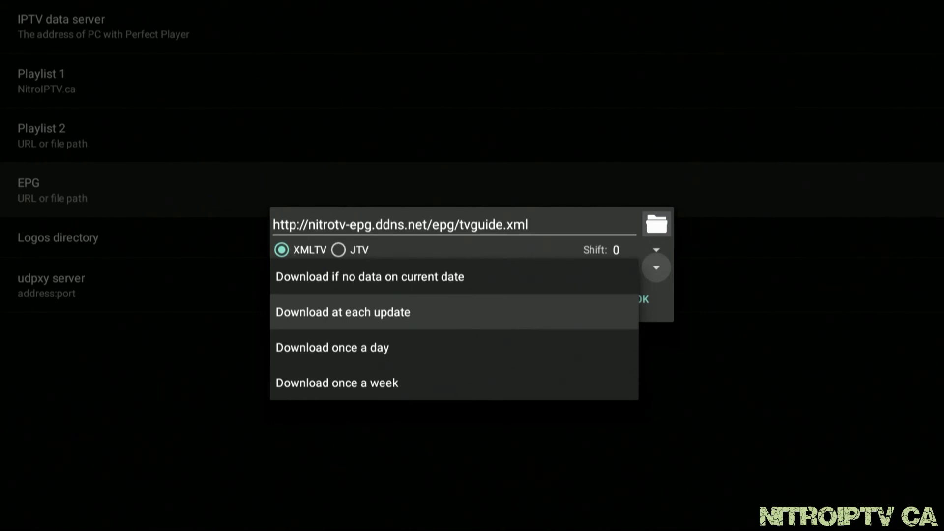
key(Return)
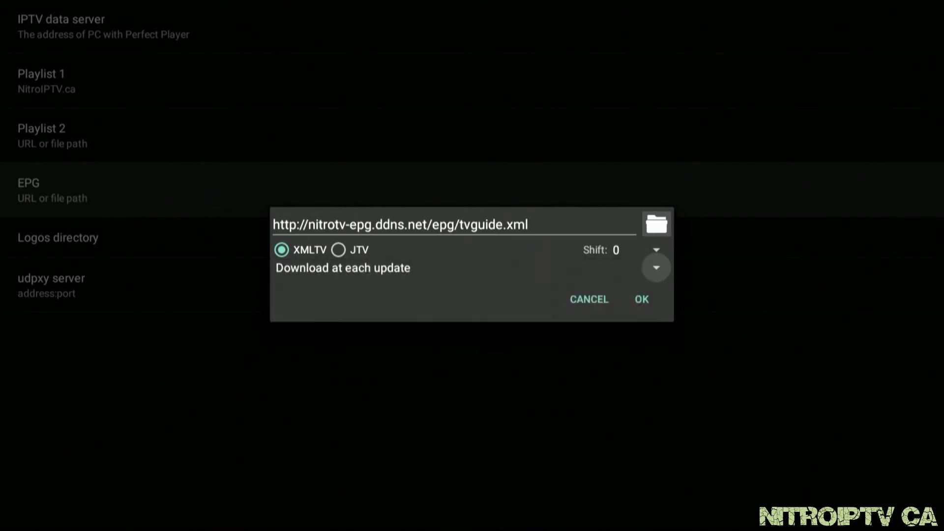
key(Down)
key(Right)
key(Return)
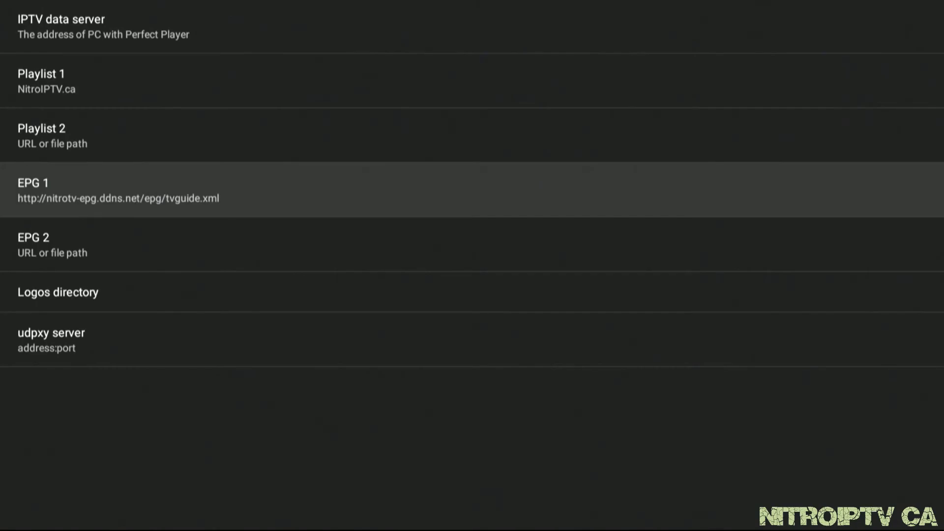